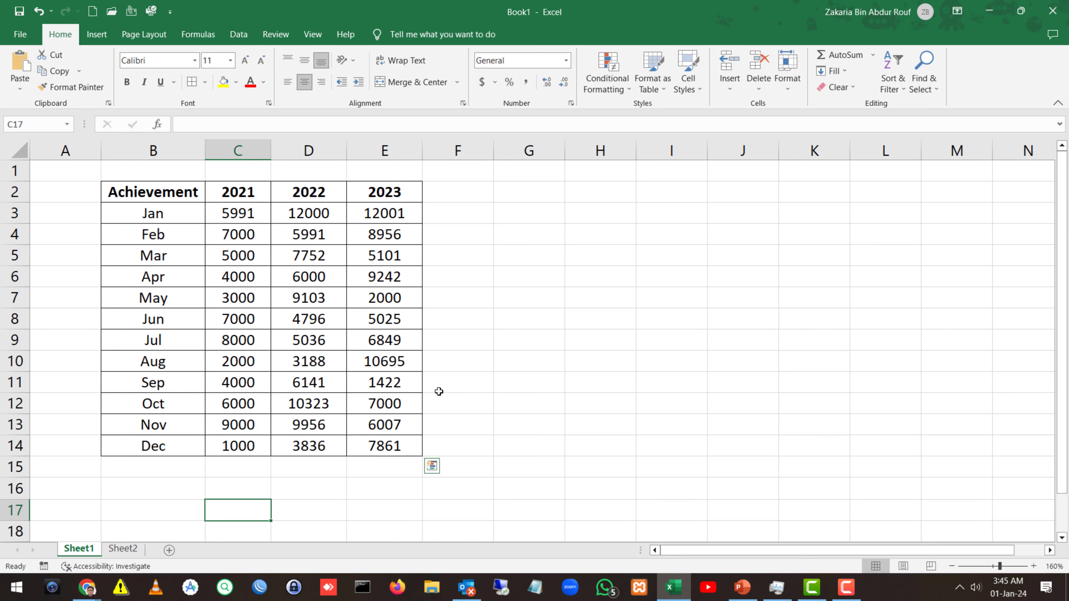
# Add a Greater Than 5000 rule on C3:E14 using Yellow Fill with Dark Yellow Text
pyautogui.hotkey('ctrl', 'z')
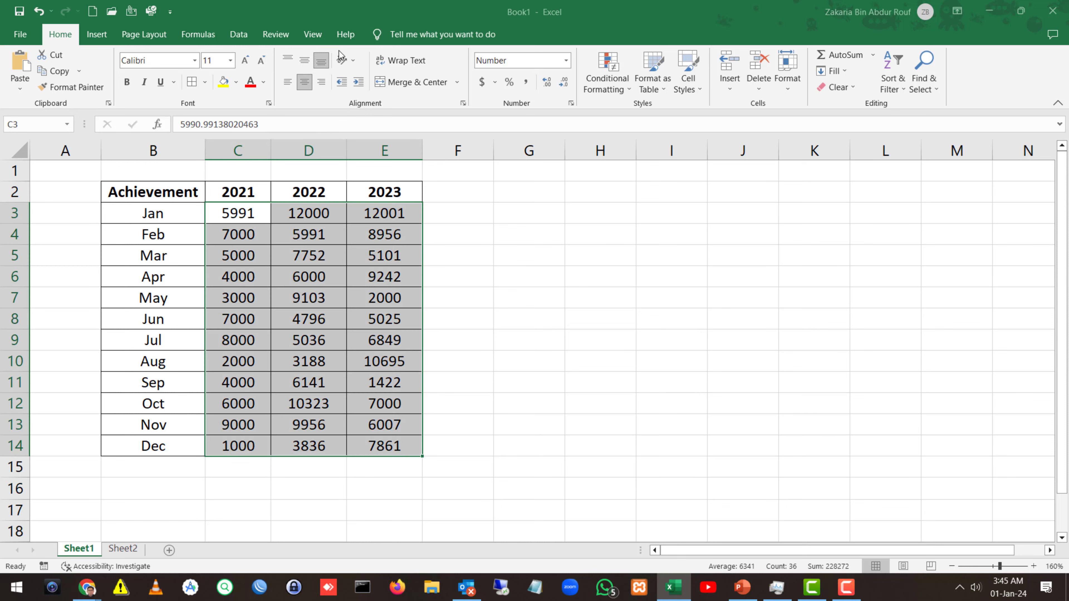
pyautogui.click(608, 67)
pyautogui.moveTo(652, 114)
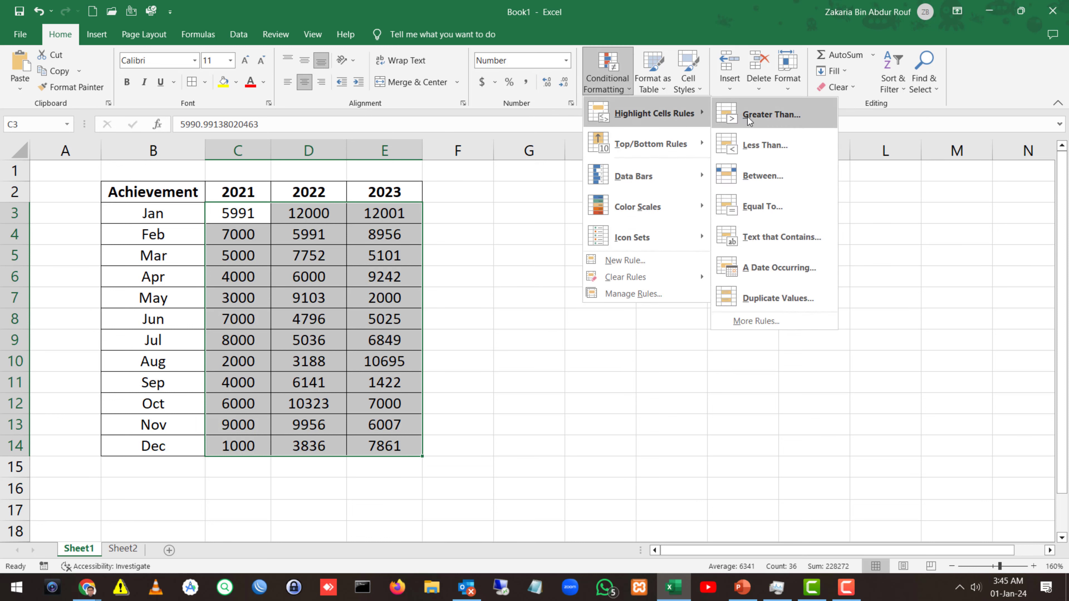
pyautogui.click(749, 120)
pyautogui.click(529, 331)
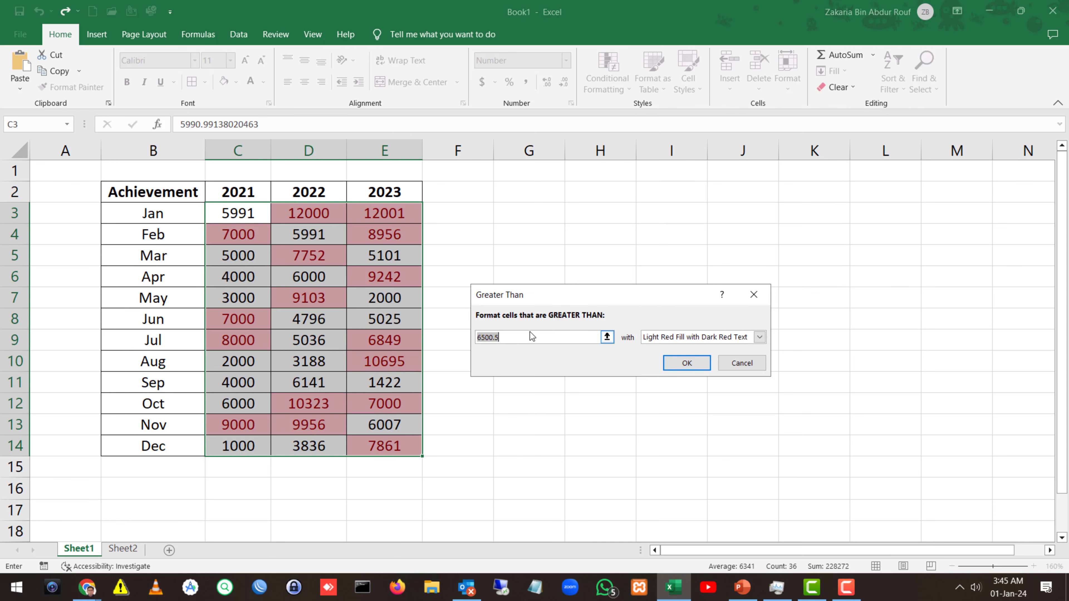
pyautogui.doubleClick(530, 332)
pyautogui.write('5000')
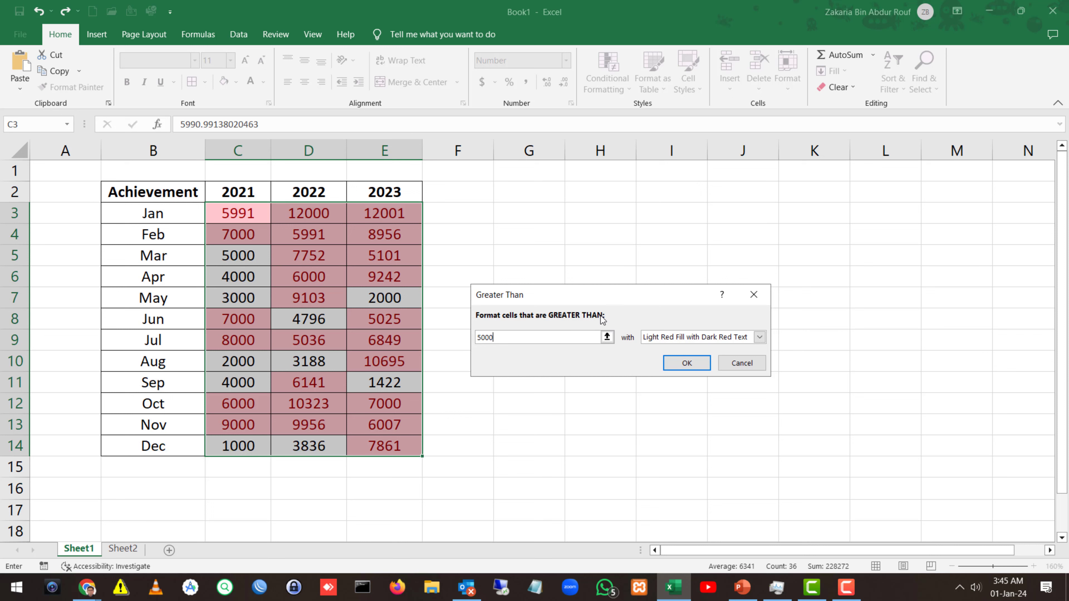
pyautogui.click(696, 337)
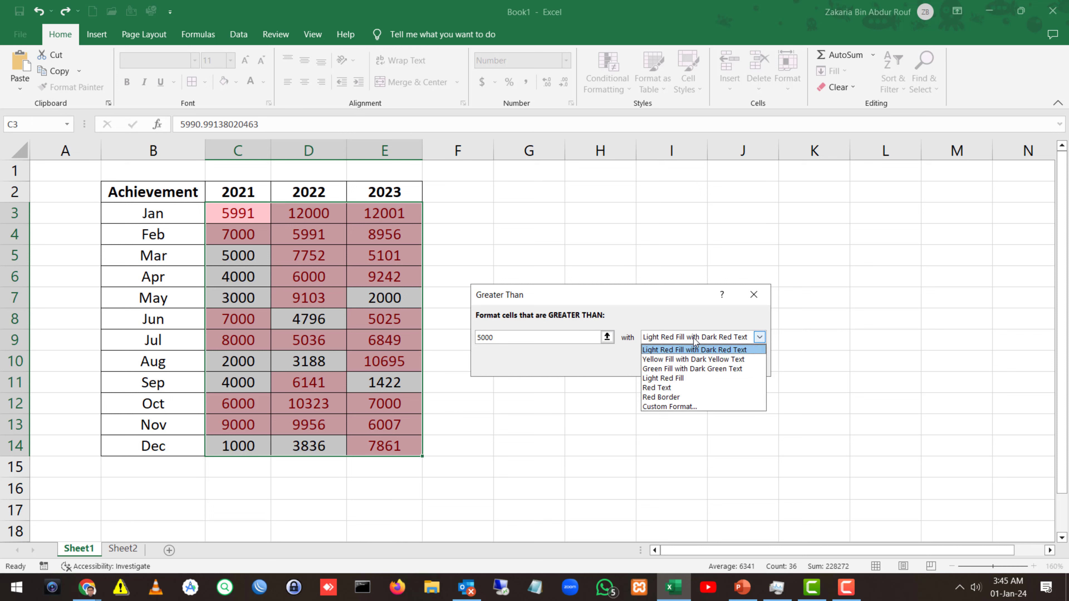
pyautogui.click(693, 360)
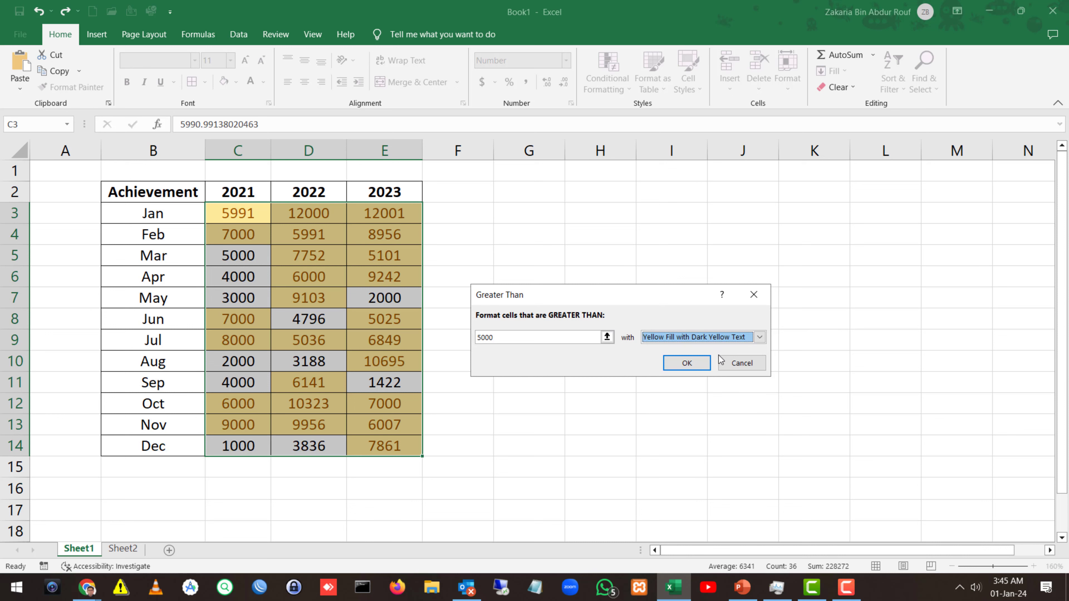
pyautogui.click(695, 366)
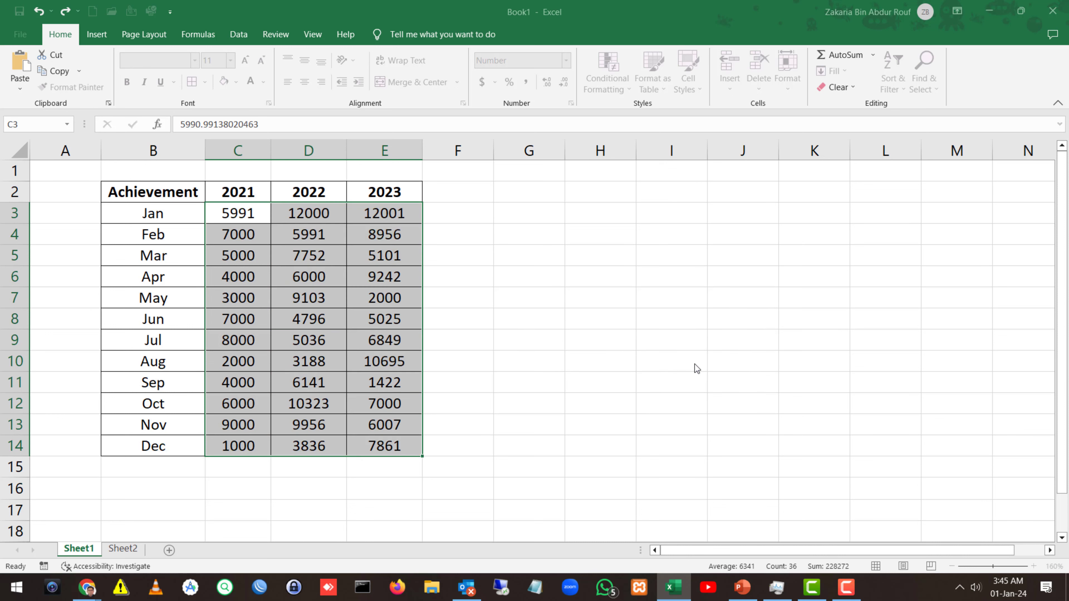
# Add a Less Than 4000 rule on C3:E14 using Light Red Fill
pyautogui.click(495, 314)
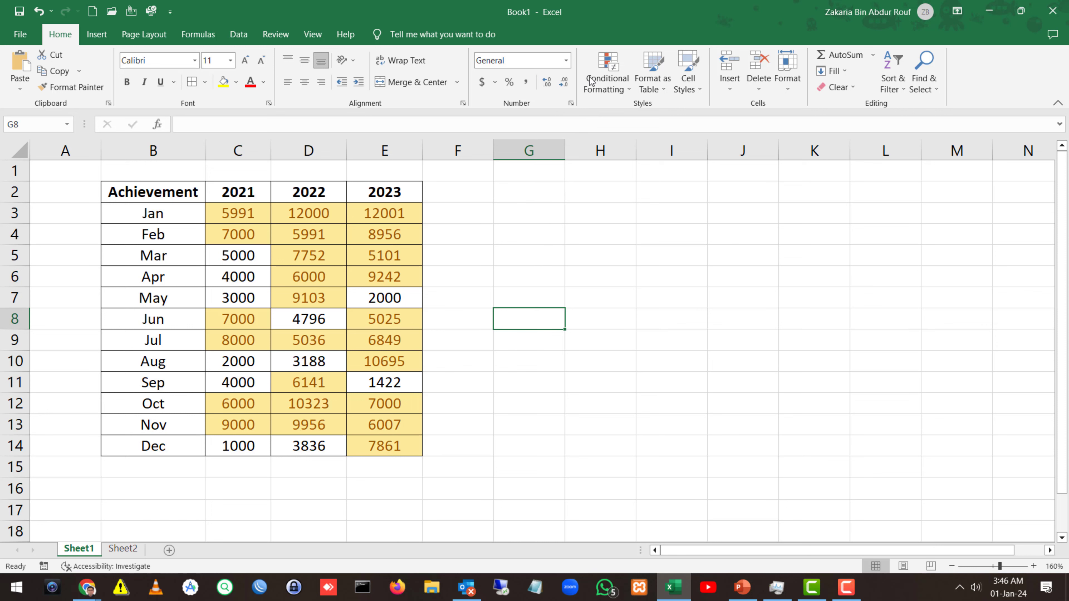
pyautogui.hotkey('ctrl', 'z')
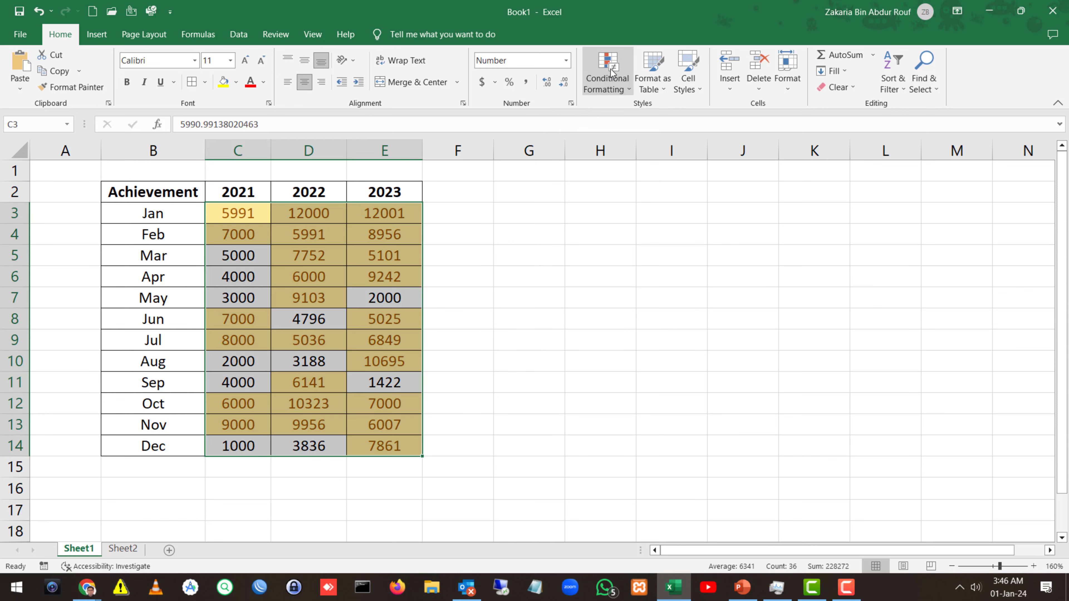
pyautogui.click(612, 71)
pyautogui.moveTo(652, 114)
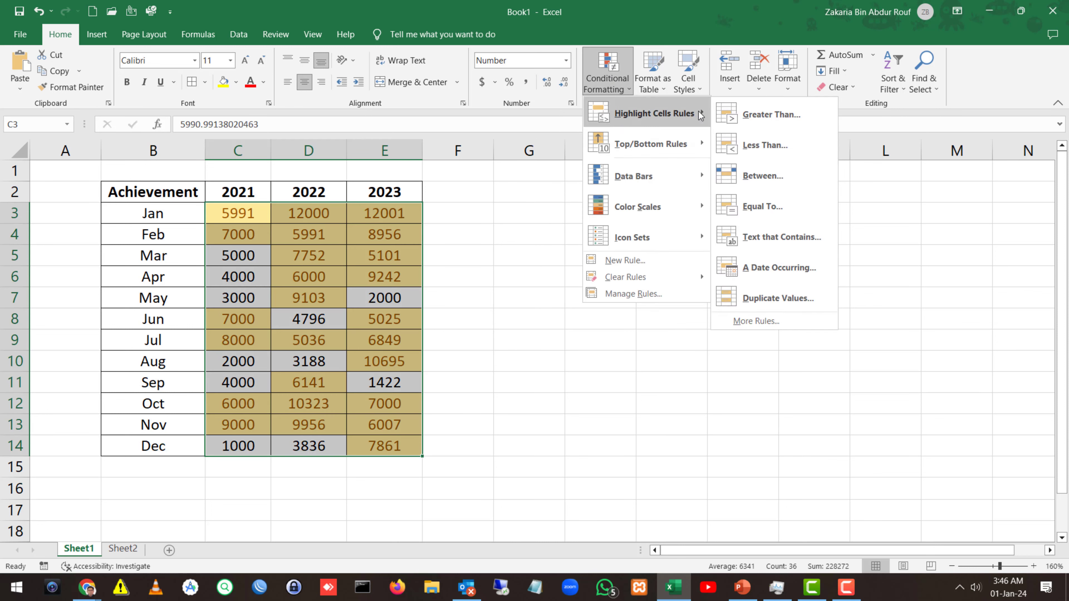
pyautogui.click(748, 146)
pyautogui.write('4')
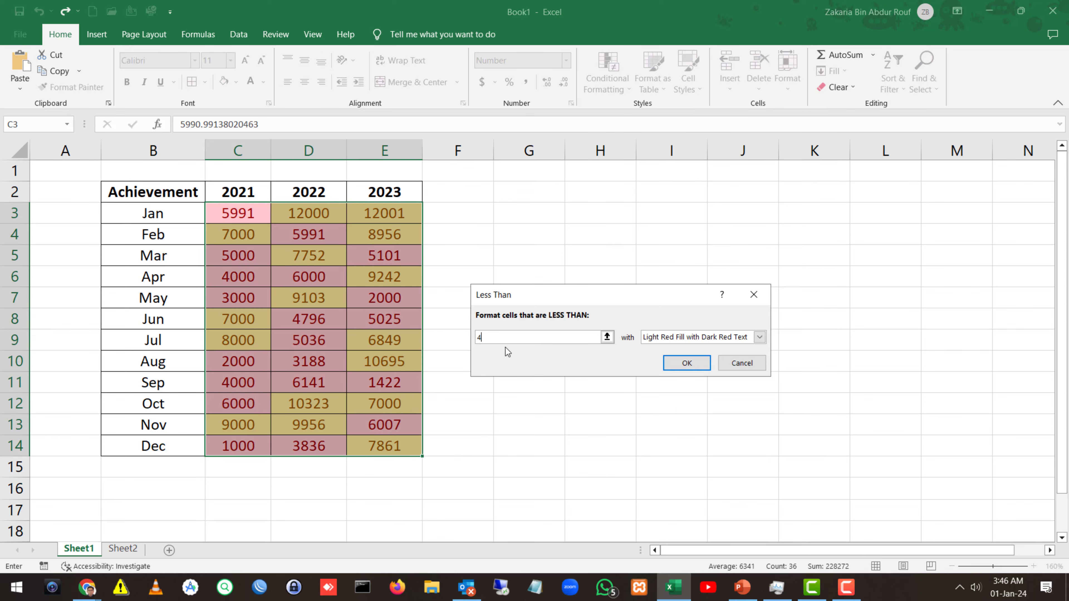
pyautogui.write('000')
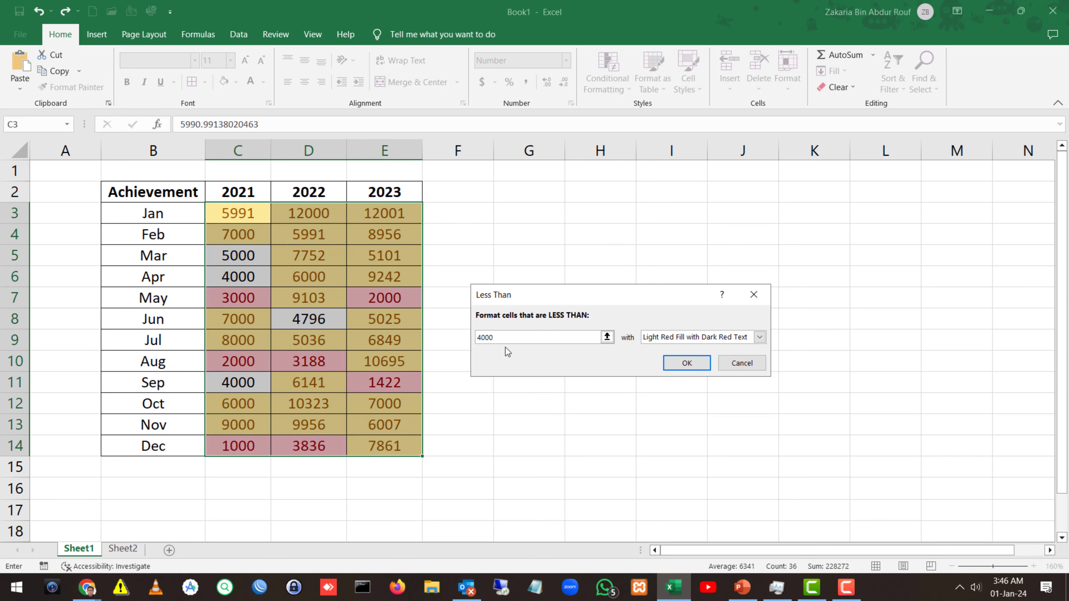
pyautogui.click(720, 339)
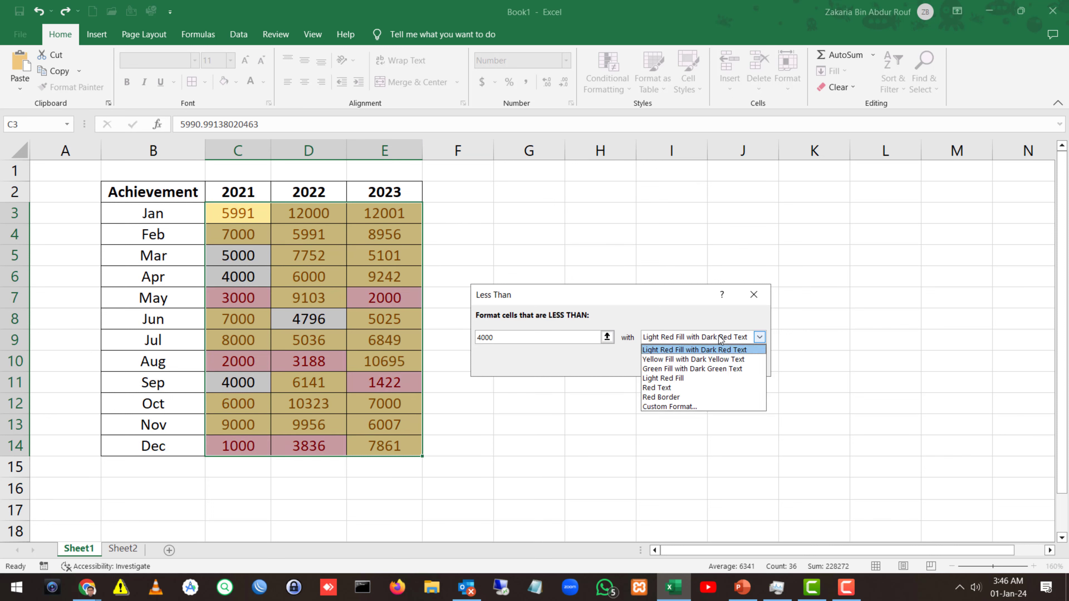
pyautogui.click(686, 388)
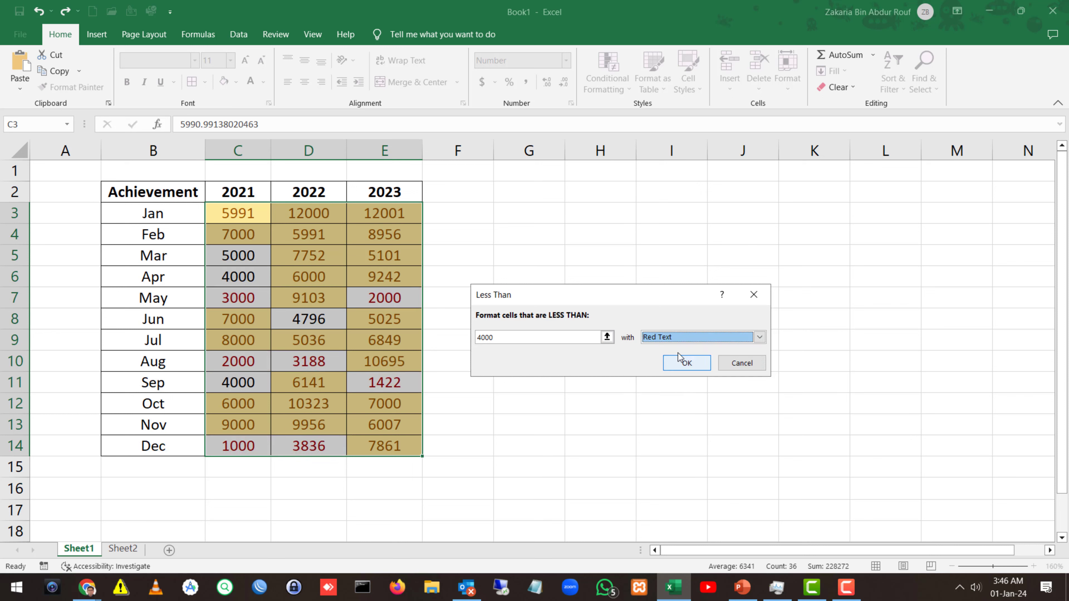
pyautogui.click(678, 338)
pyautogui.click(674, 379)
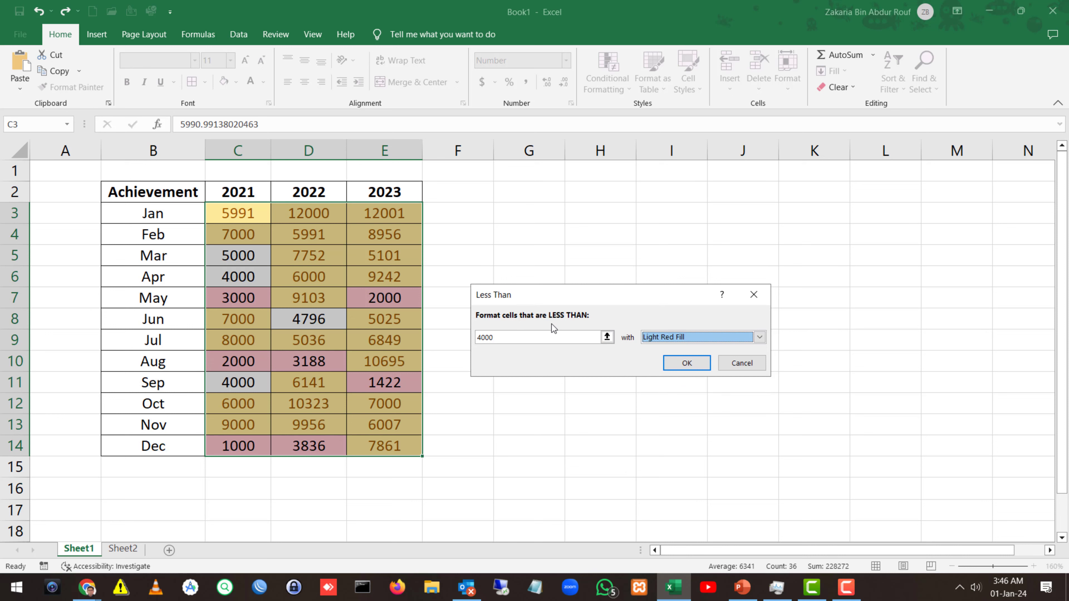
pyautogui.click(674, 364)
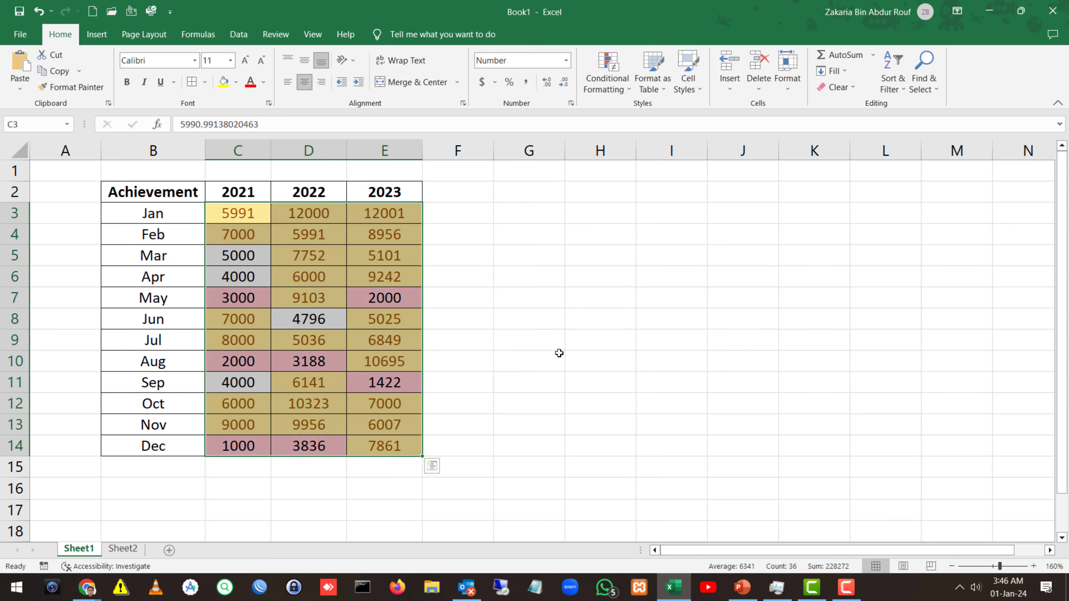
pyautogui.click(529, 356)
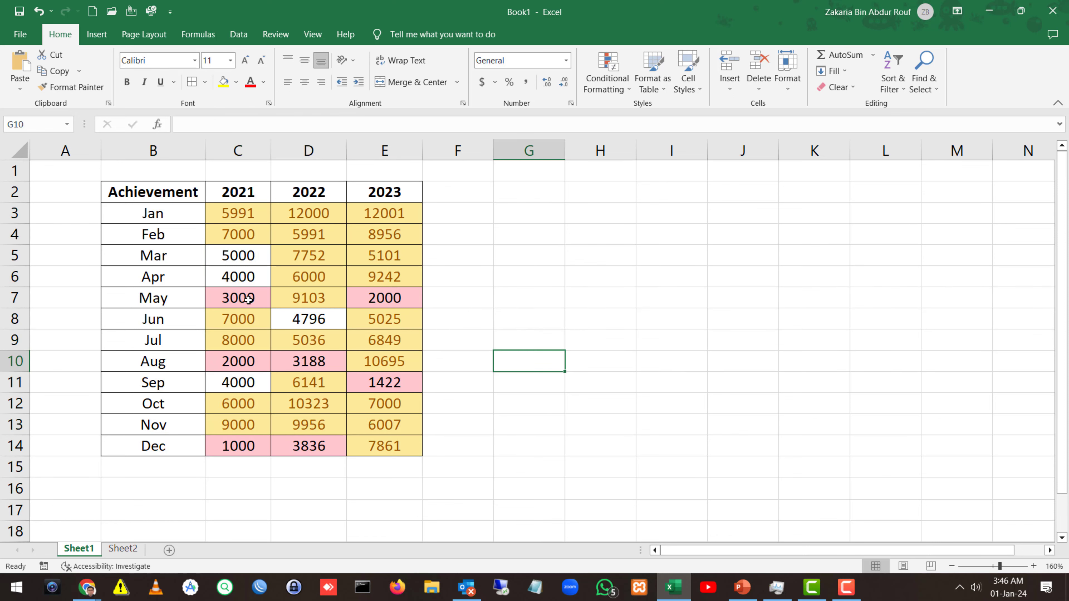
pyautogui.click(393, 306)
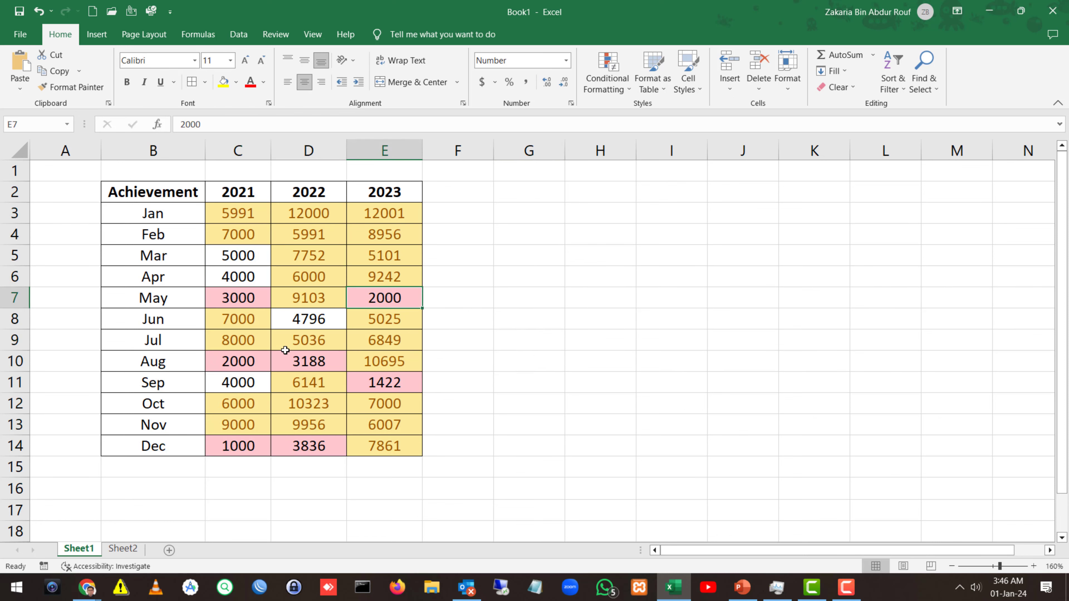
pyautogui.click(238, 361)
pyautogui.click(606, 80)
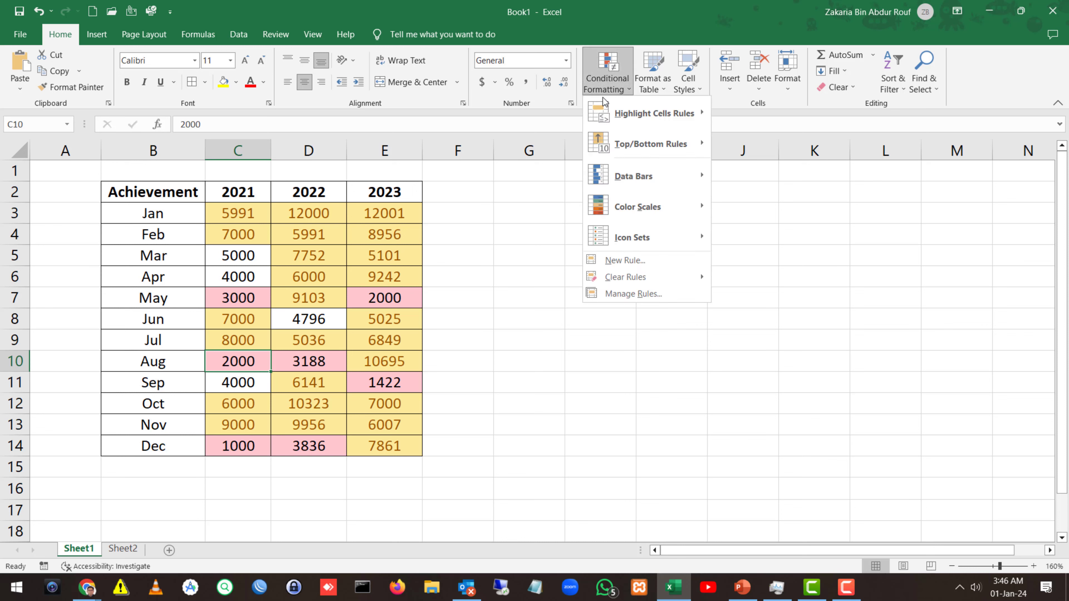
pyautogui.click(622, 294)
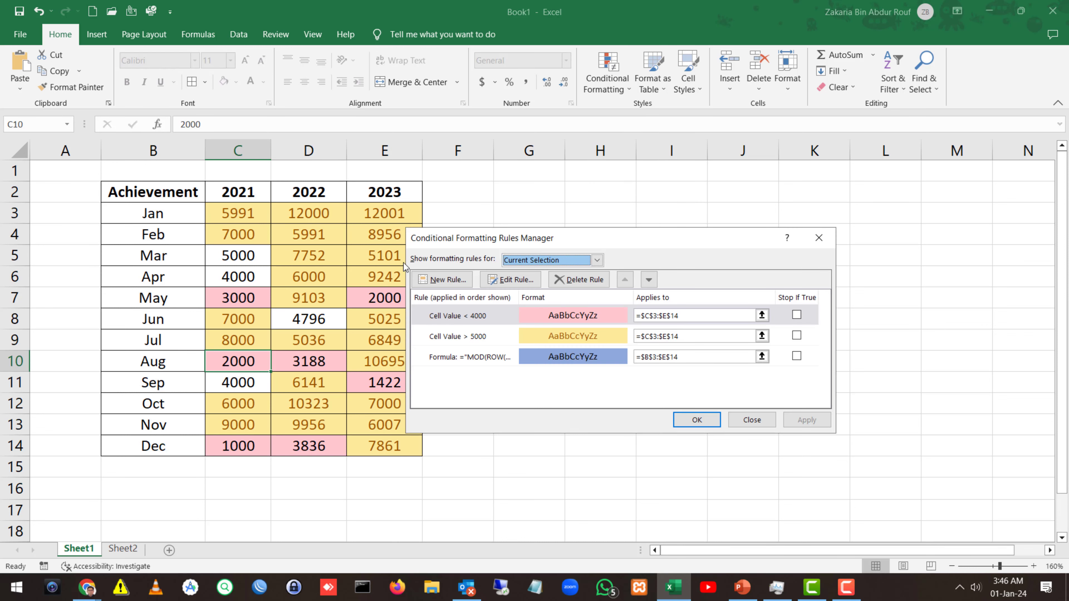
pyautogui.moveTo(503, 238); pyautogui.dragTo(542, 231)
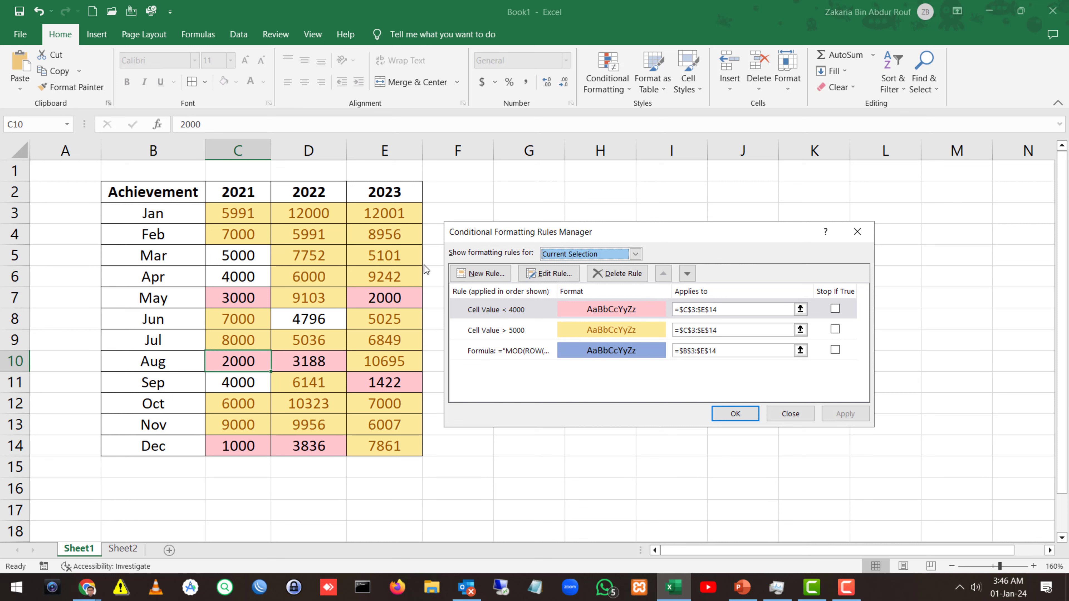
pyautogui.click(1000, 231)
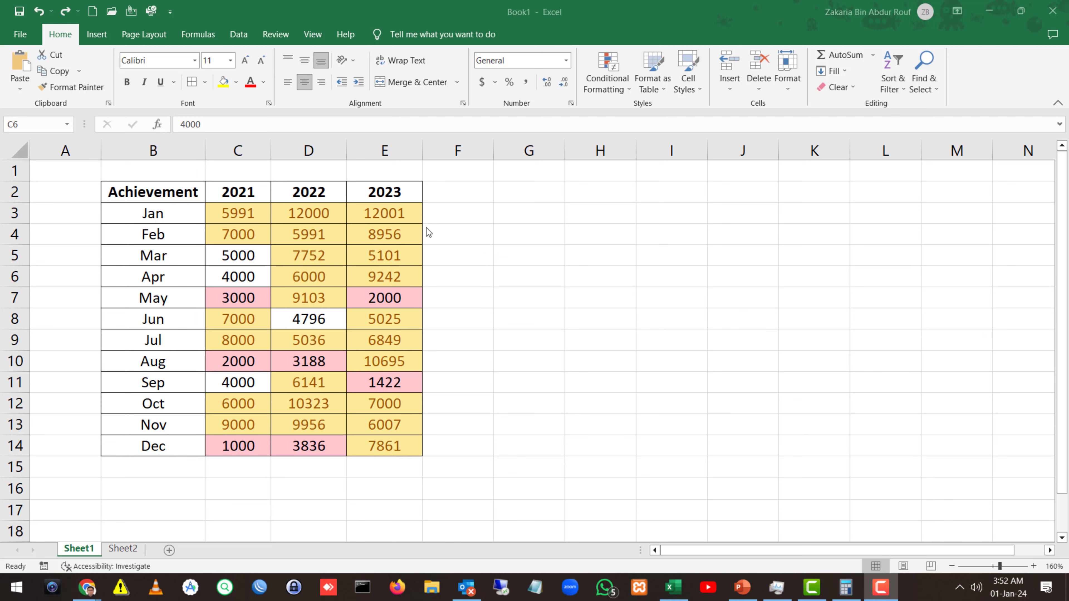
# Add an Equal To 'Aug' rule on B3:B14 with Green Fill and Dark Green Text
pyautogui.click(164, 215)
pyautogui.keyDown('shift'); pyautogui.click(157, 448); pyautogui.keyUp('shift')
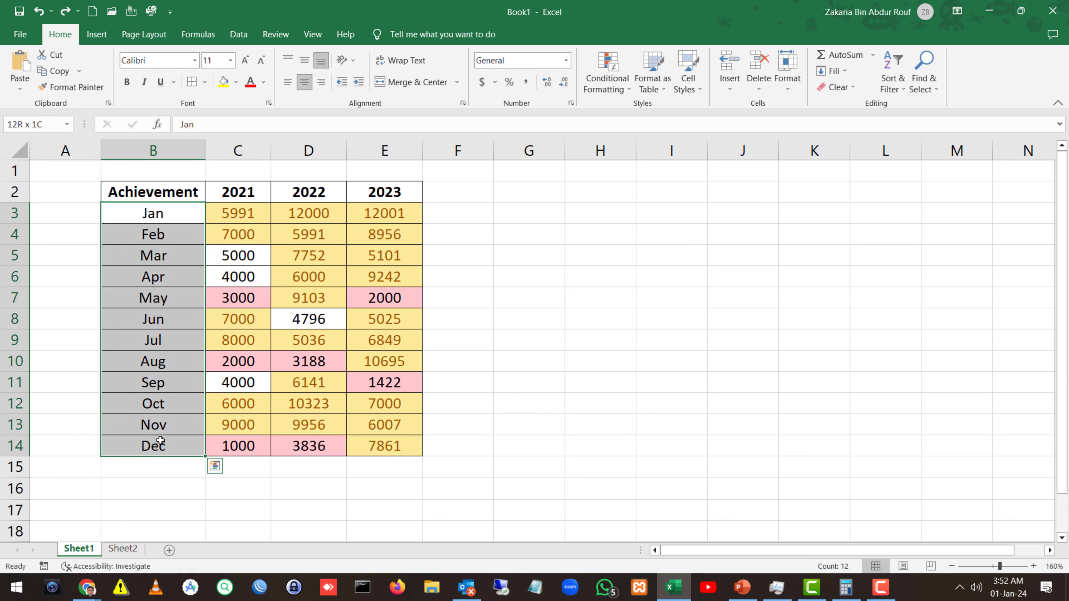
pyautogui.click(620, 68)
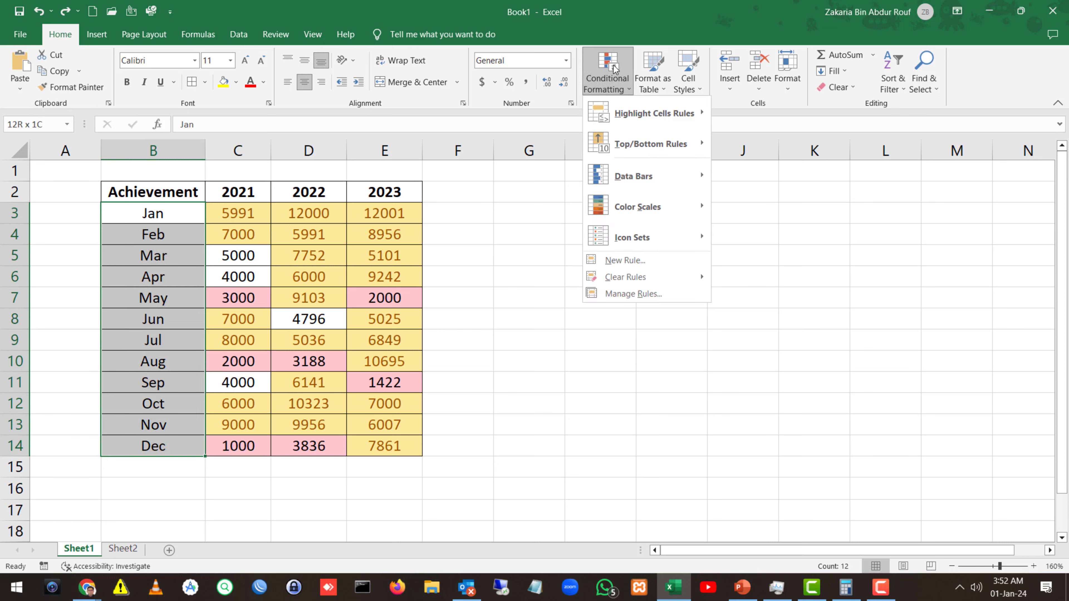
pyautogui.moveTo(648, 113)
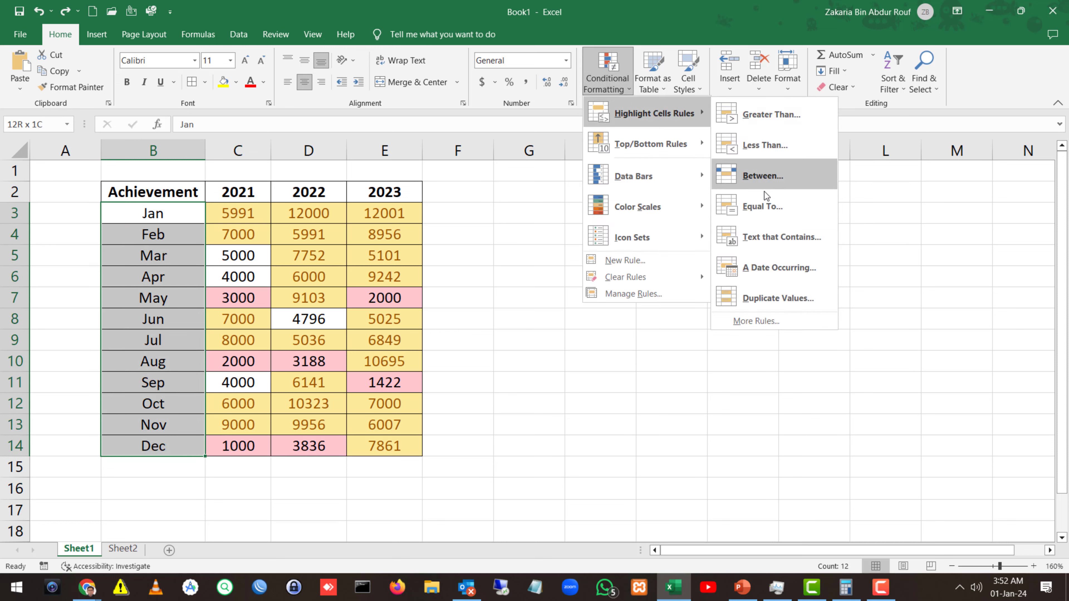
pyautogui.click(765, 206)
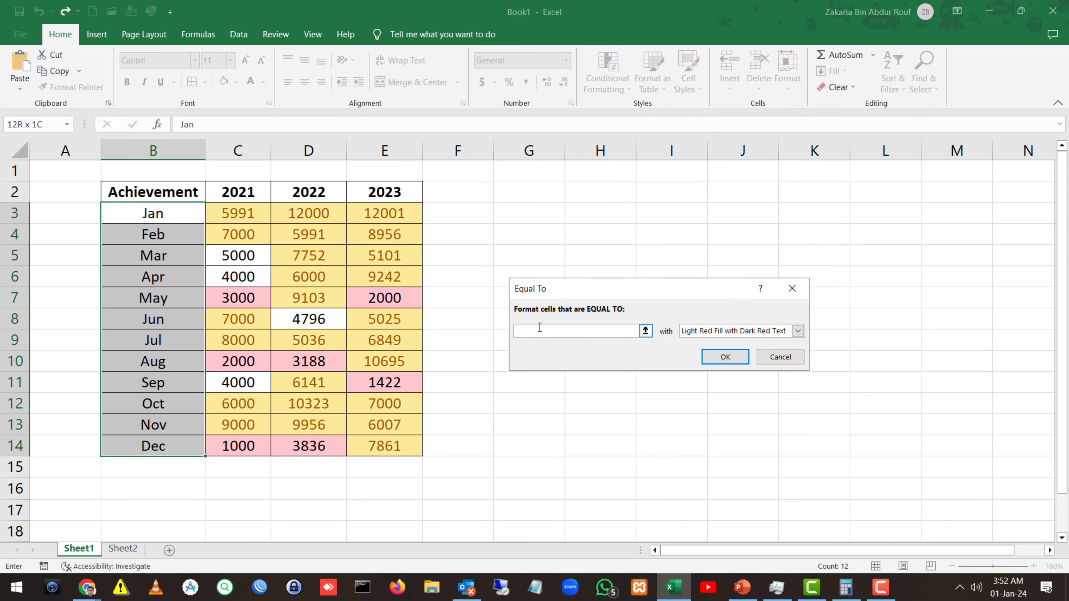
pyautogui.write('Aug')
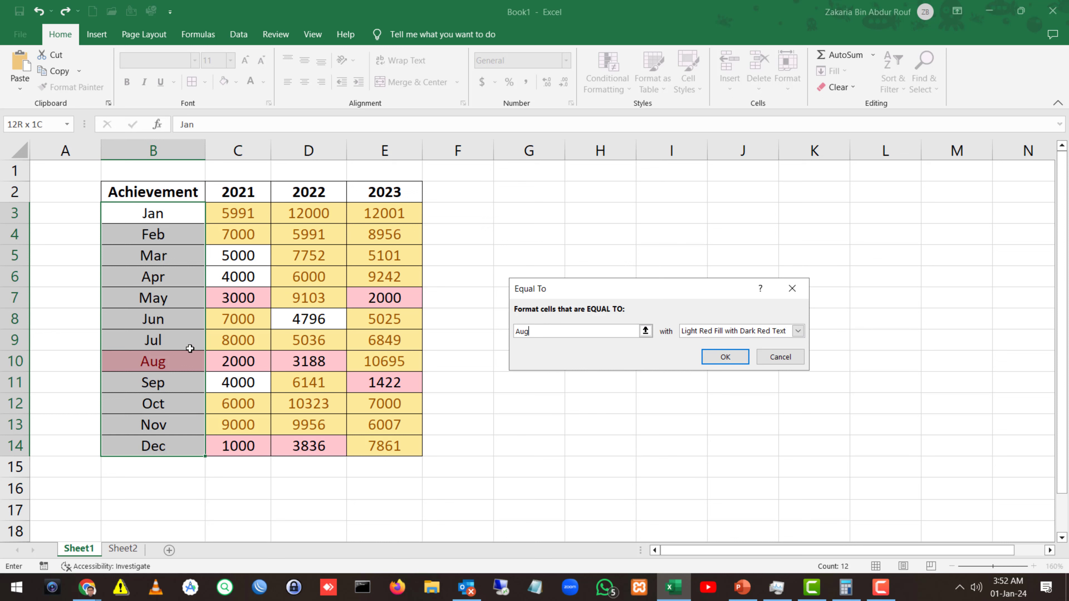
pyautogui.click(705, 333)
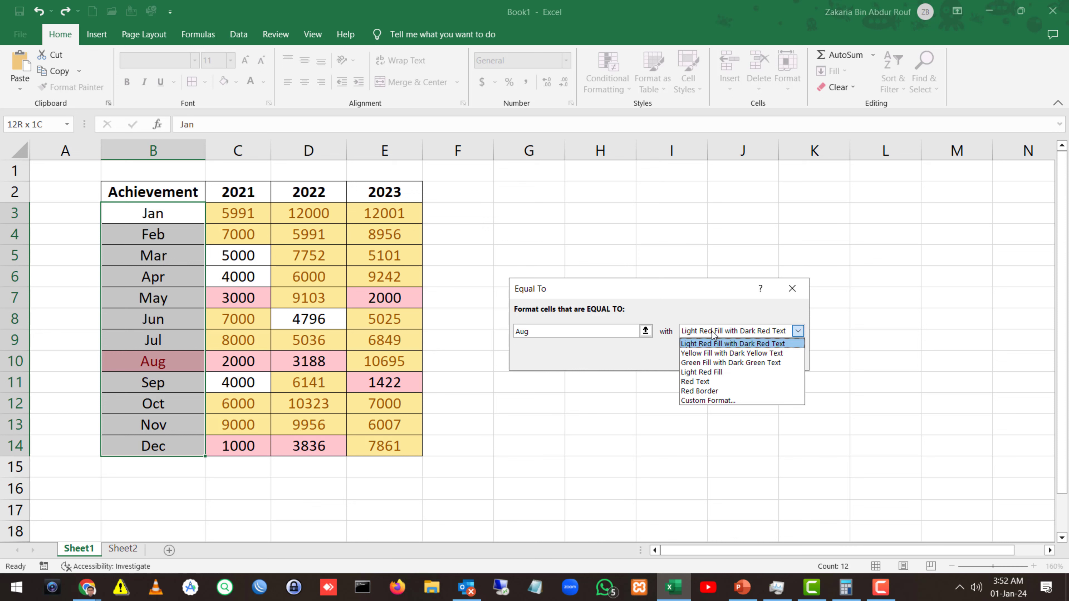
pyautogui.click(710, 354)
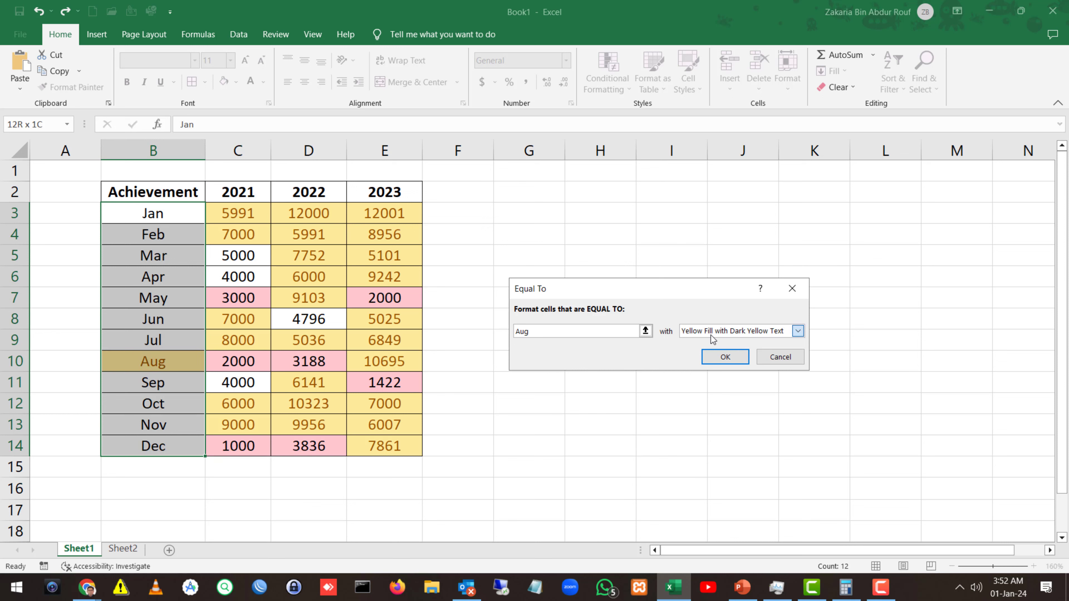
pyautogui.click(715, 331)
pyautogui.click(709, 363)
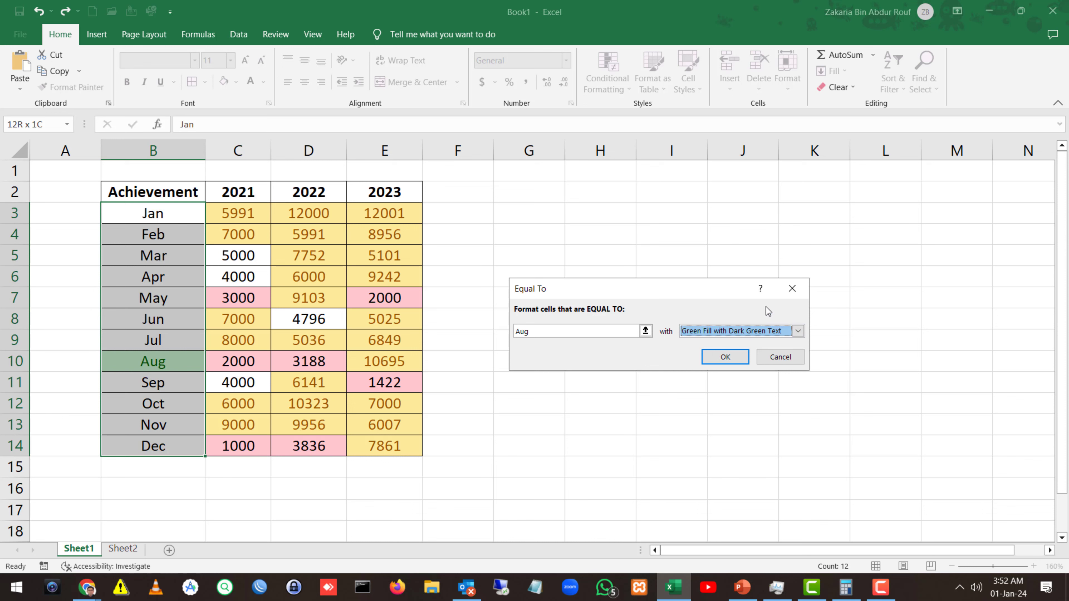
pyautogui.click(723, 356)
pyautogui.click(311, 319)
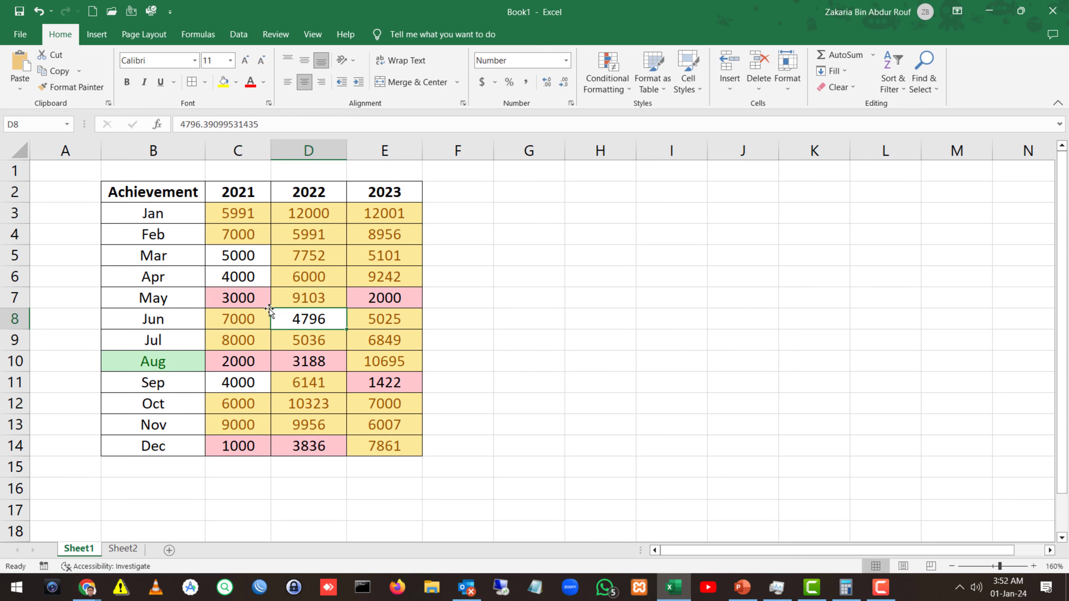